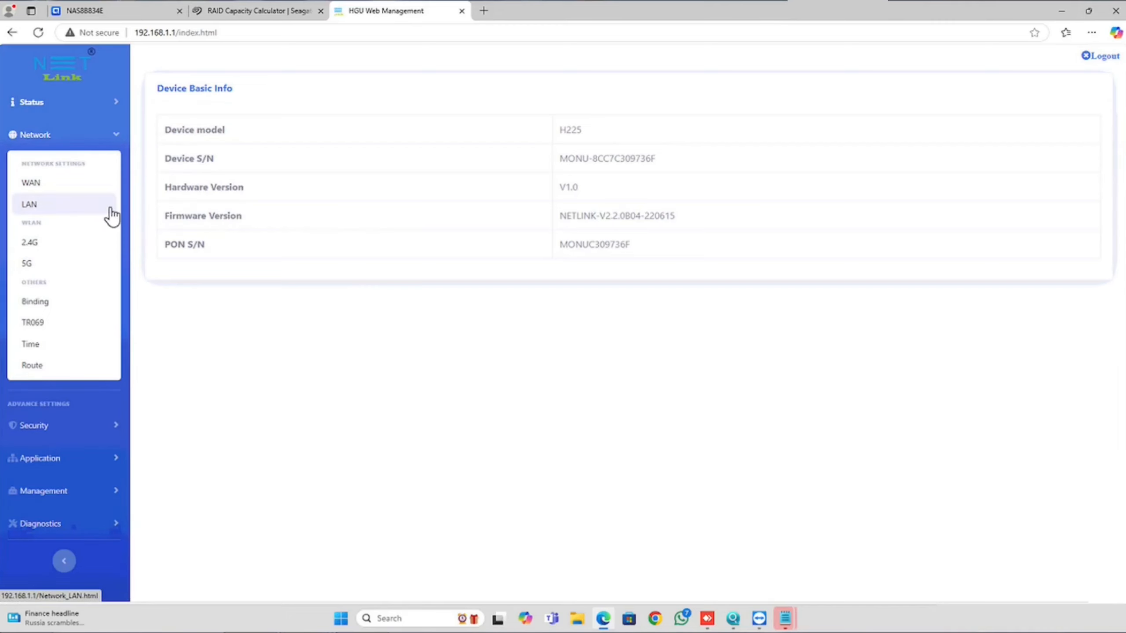
Step: Open the 2.4G WLAN settings and change the SSID to "new name"
click(41, 250)
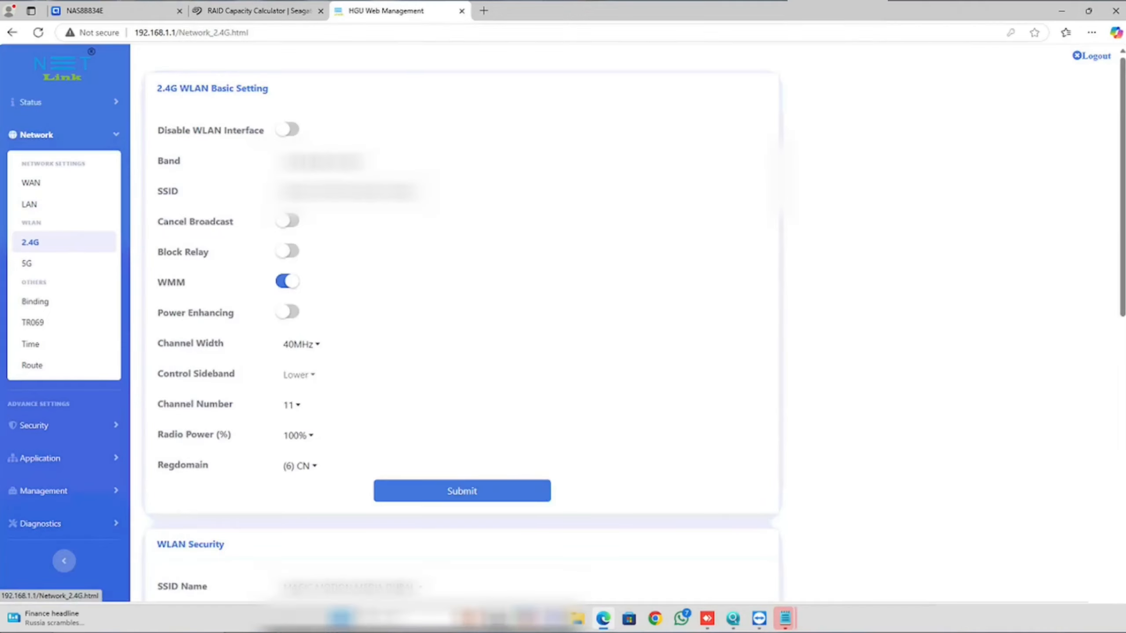
drag(278, 191, 467, 203)
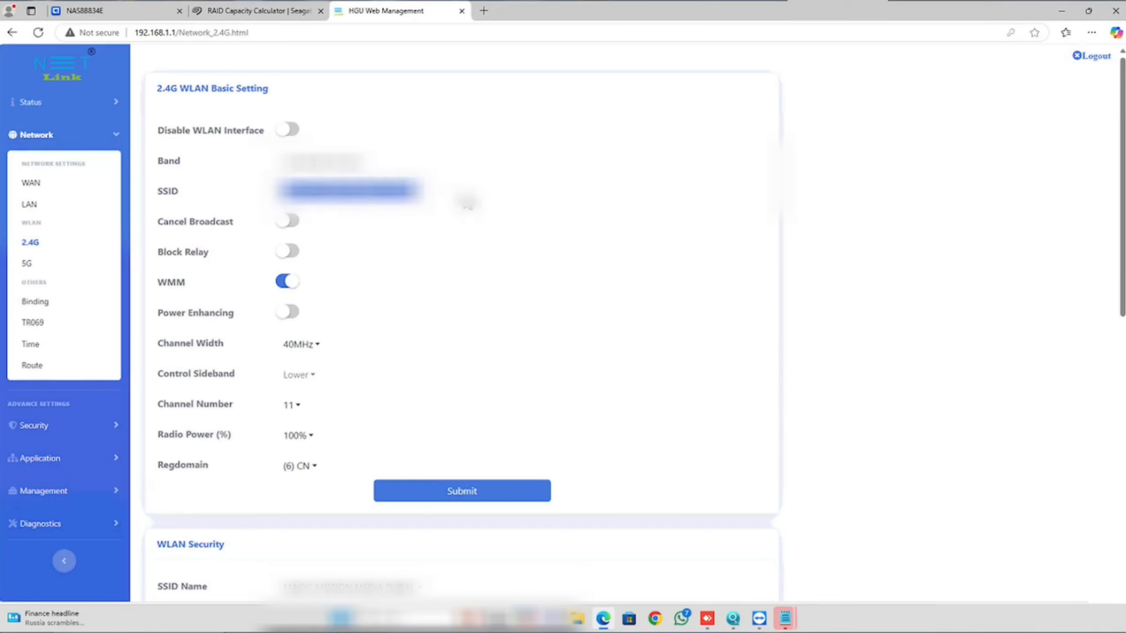
text(new name)
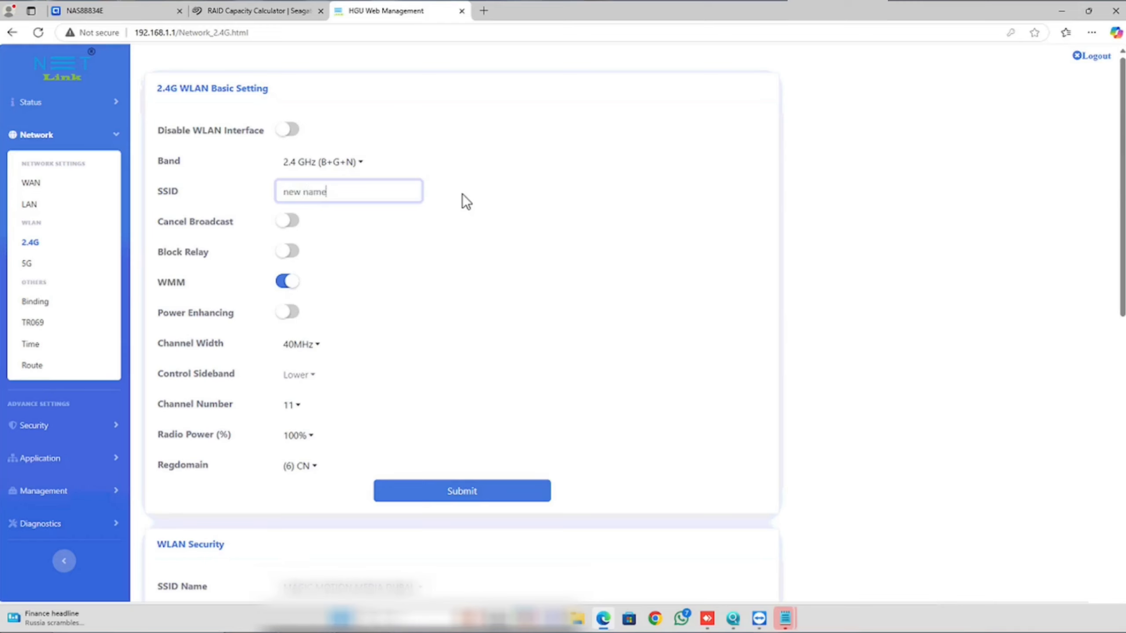
Step: Replace the 2.4G WLAN pre-shared key with a new passphrase, reveal it, and correct its misspelling
scroll(462, 194, down, 1)
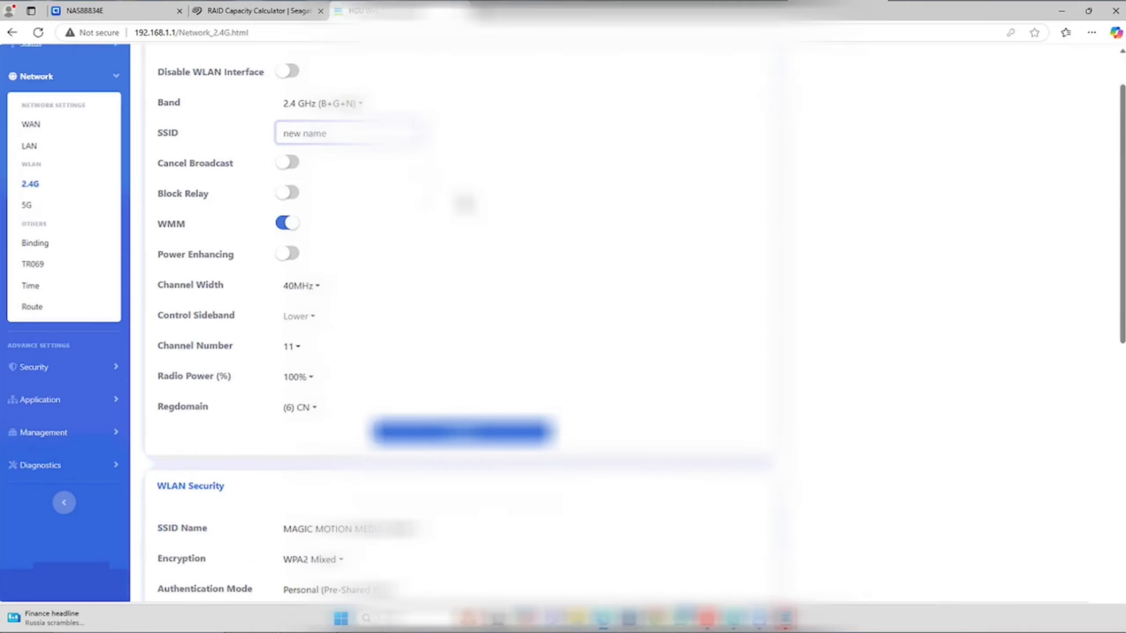
scroll(464, 203, down, 1)
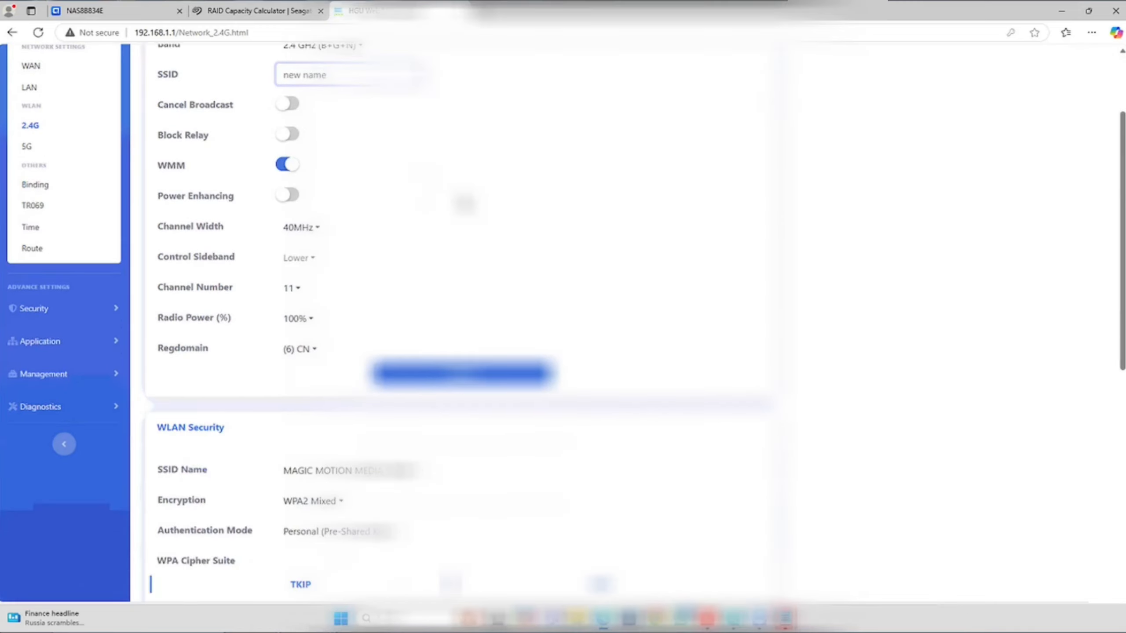
scroll(465, 203, down, 1)
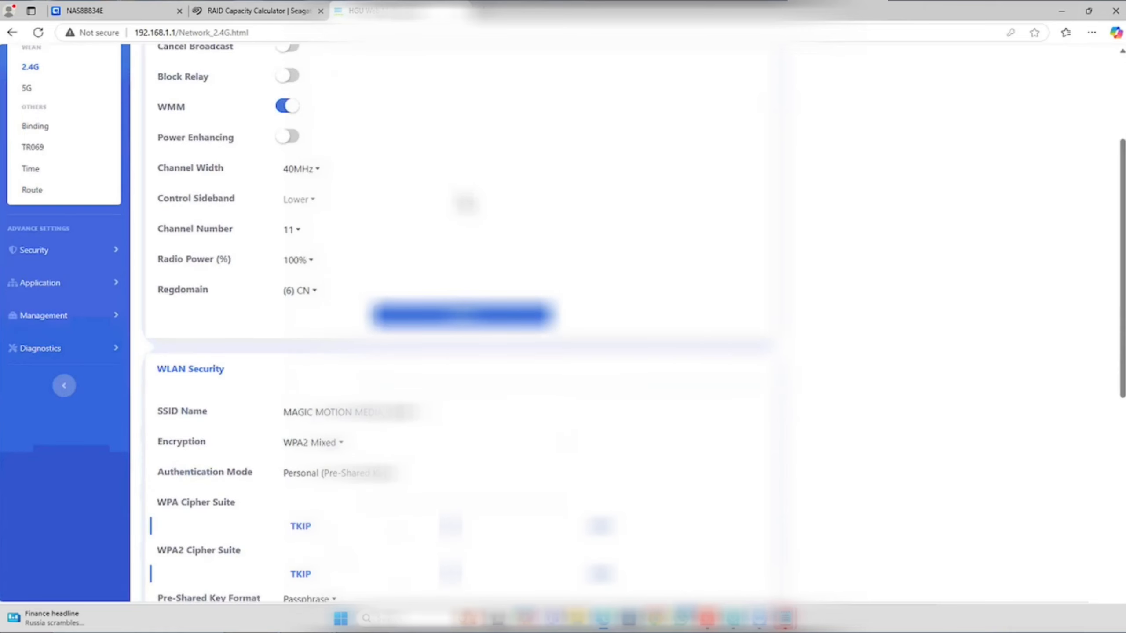
scroll(465, 203, down, 3)
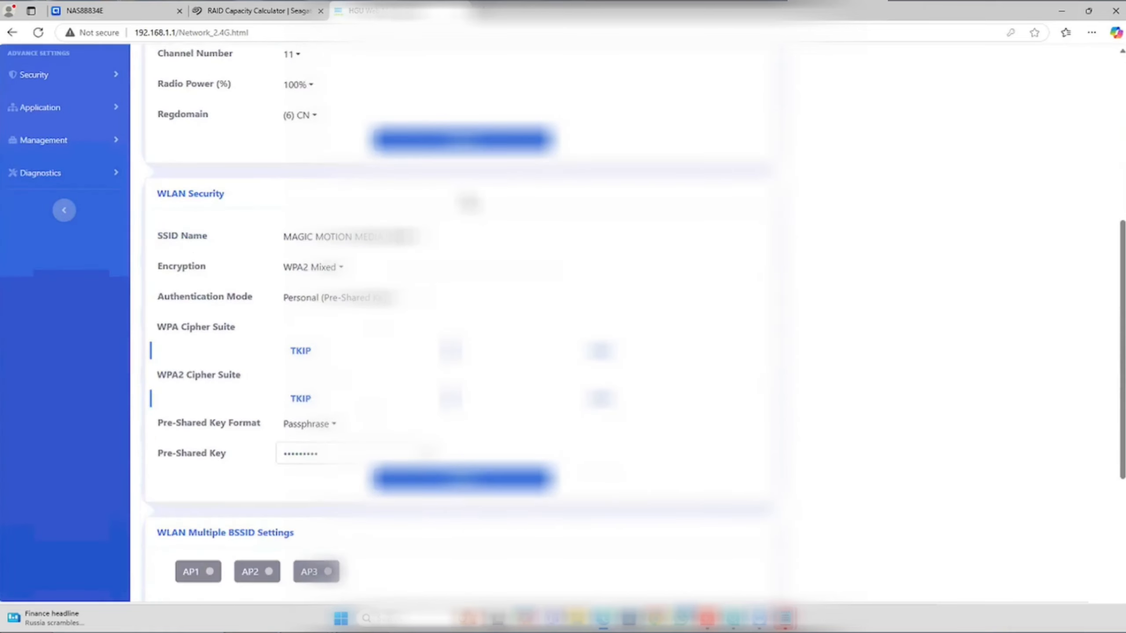
drag(322, 452, 252, 451)
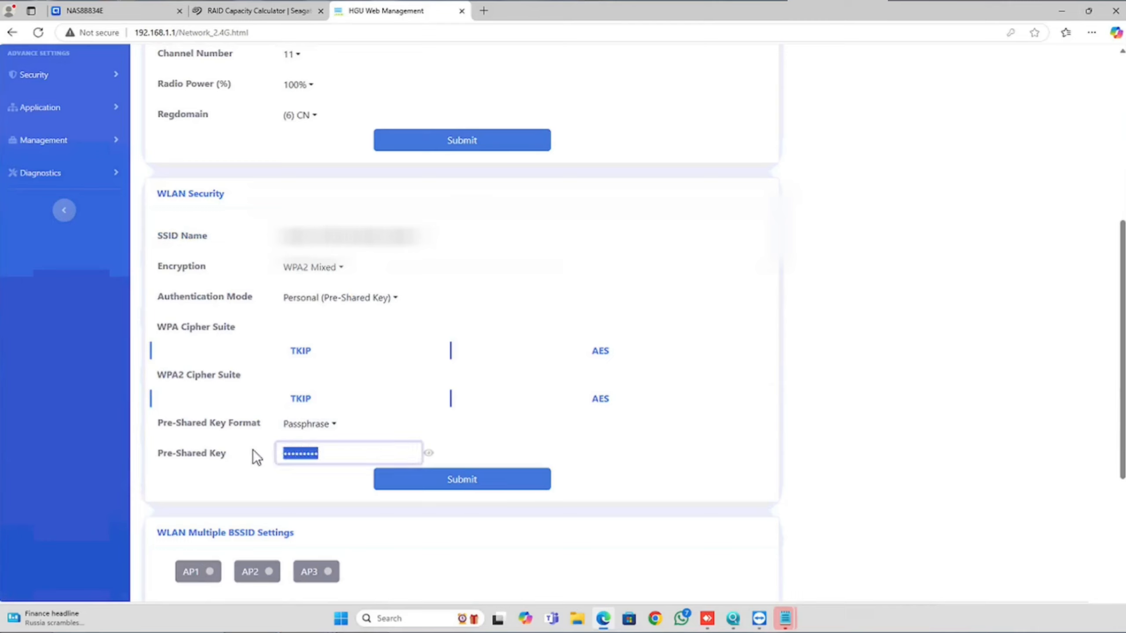
text(••••••••)
click(429, 452)
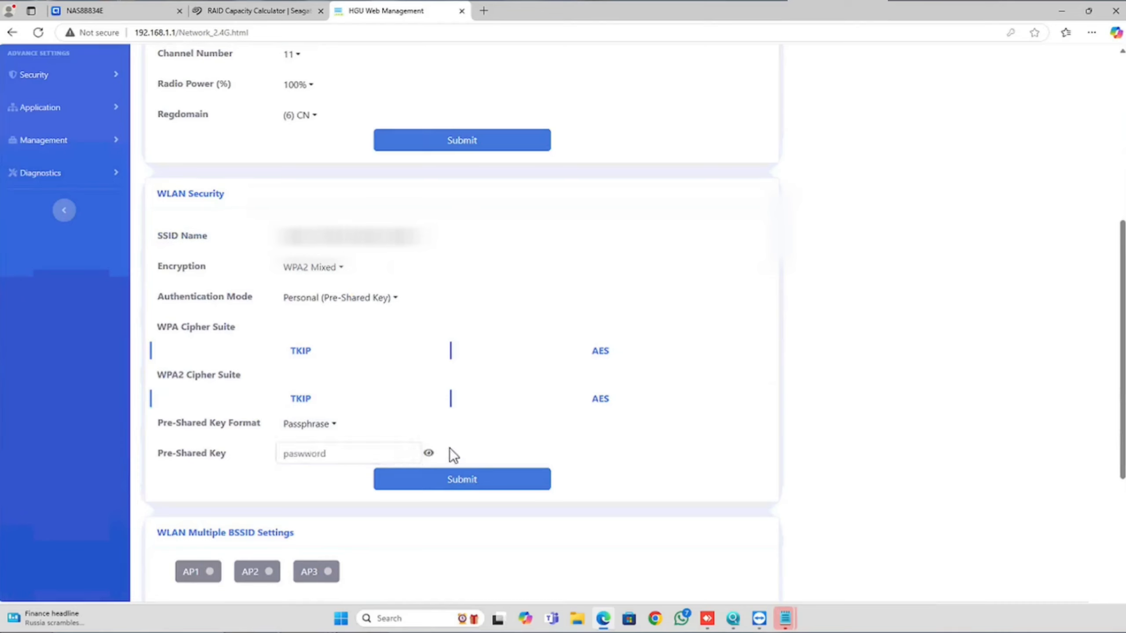
click(306, 455)
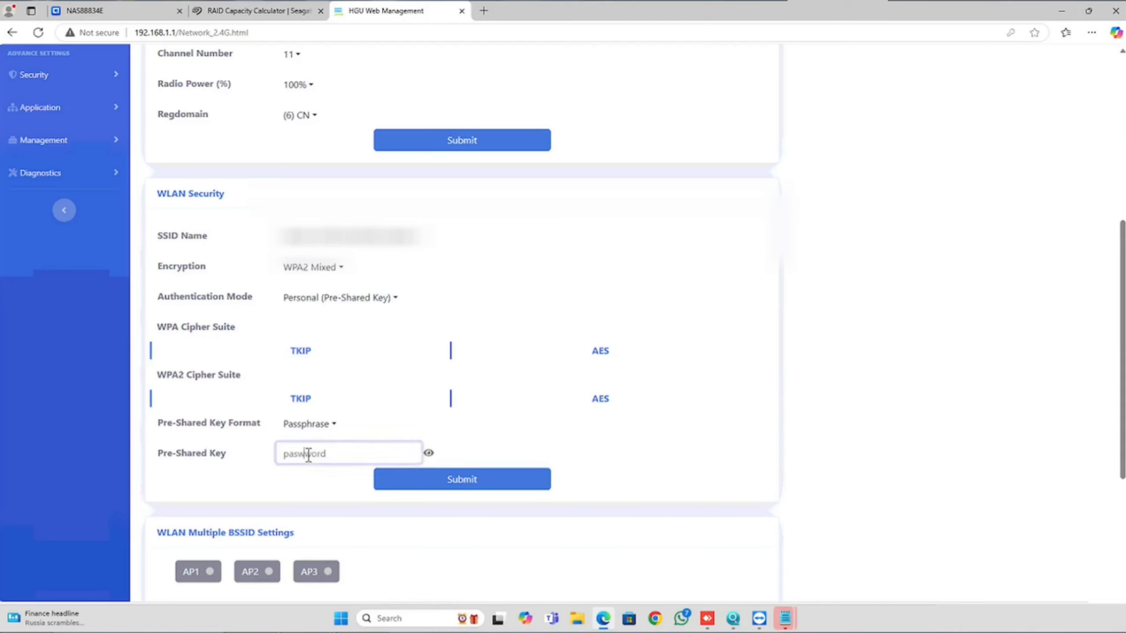
key(BackSpace)
text(s)
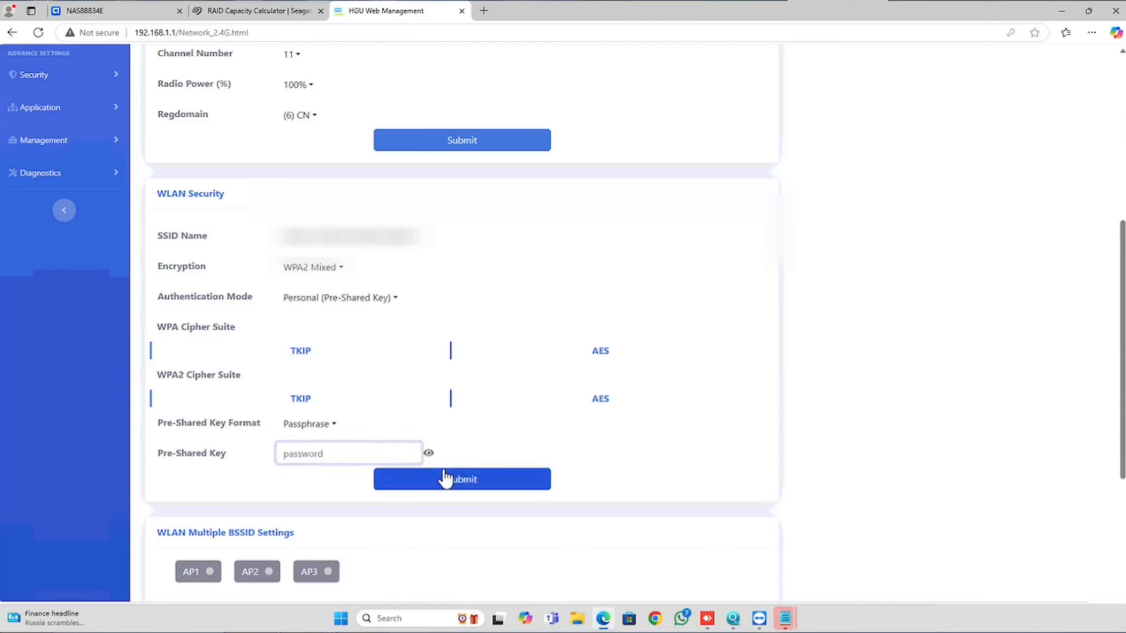
Step: Open the 5G WLAN settings and review the basic settings and WLAN security sections
scroll(364, 334, up, 8)
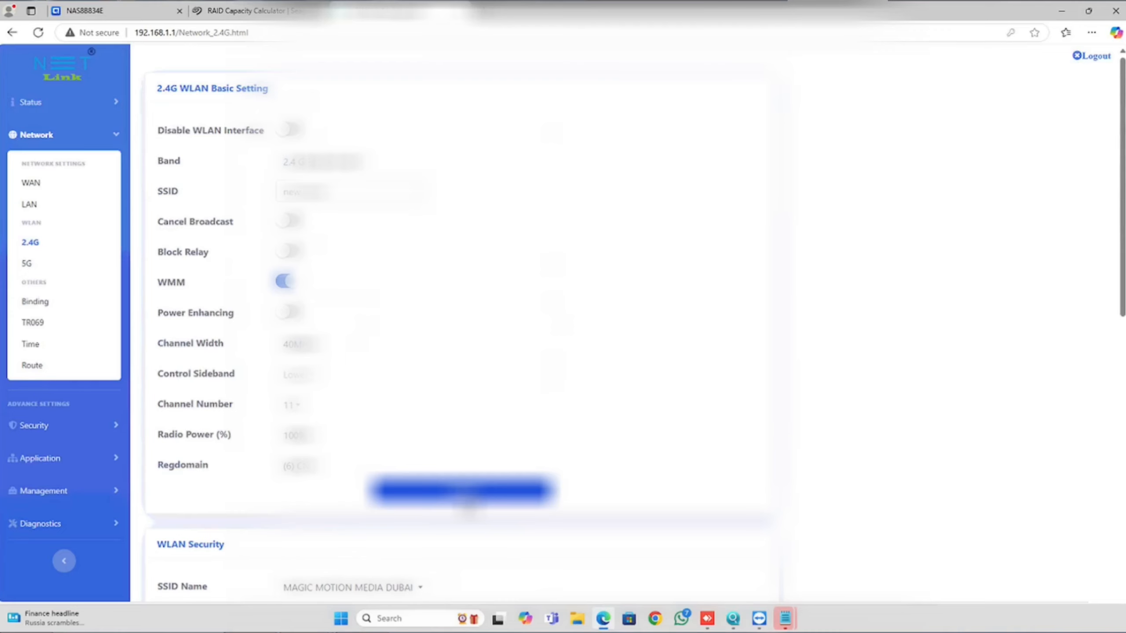
scroll(468, 505, down, 5)
scroll(420, 492, down, 3)
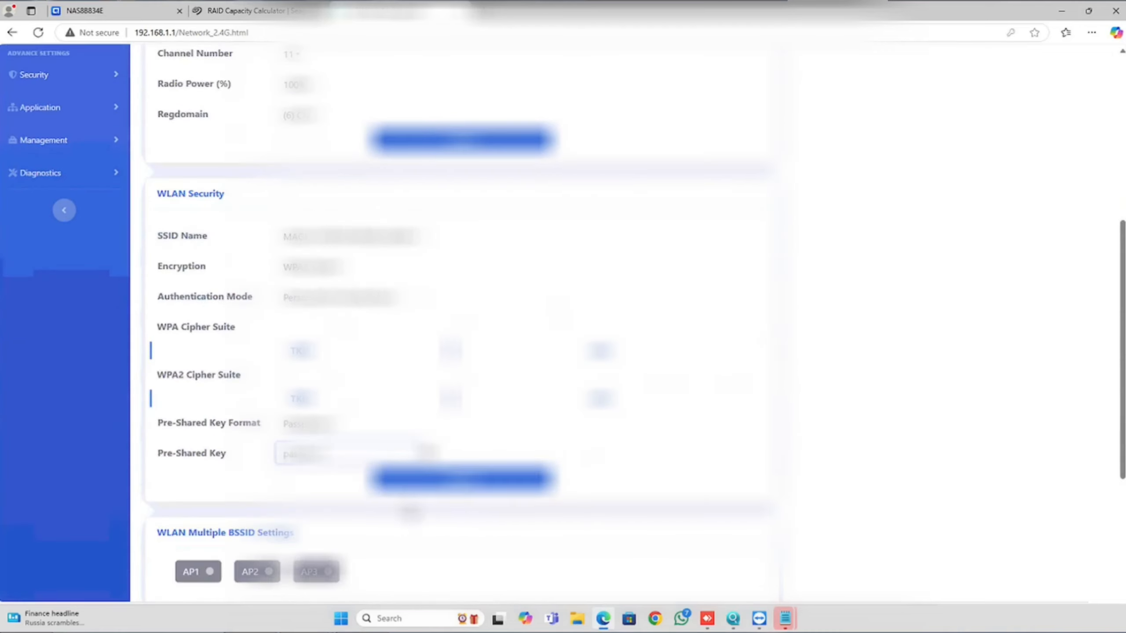
scroll(362, 526, up, 7)
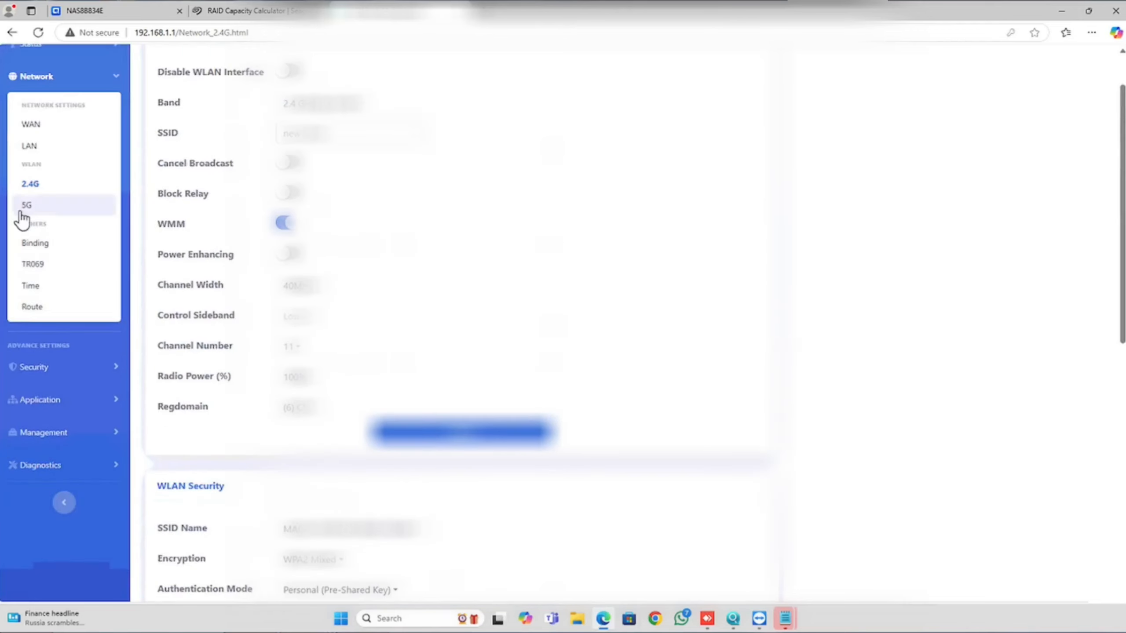
click(20, 207)
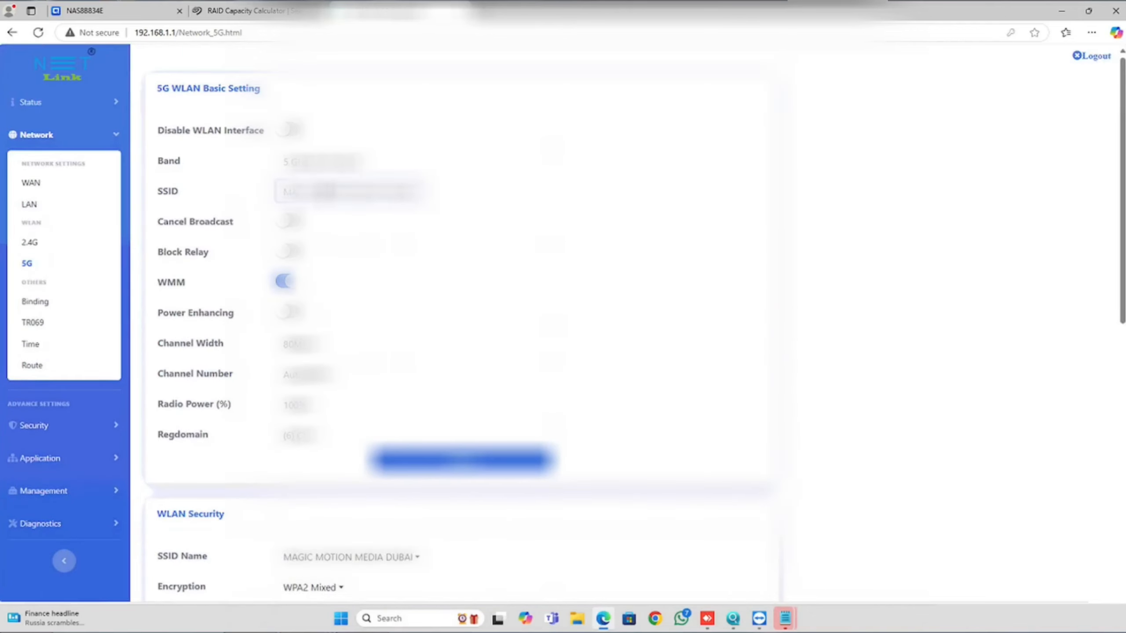
scroll(444, 311, down, 8)
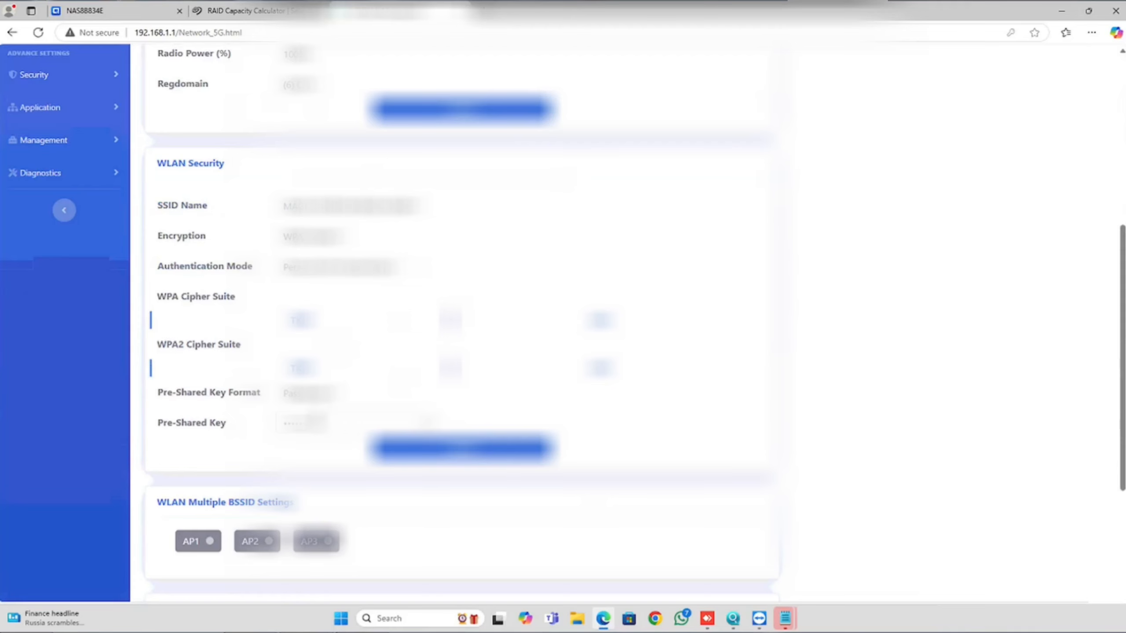
scroll(206, 434, up, 5)
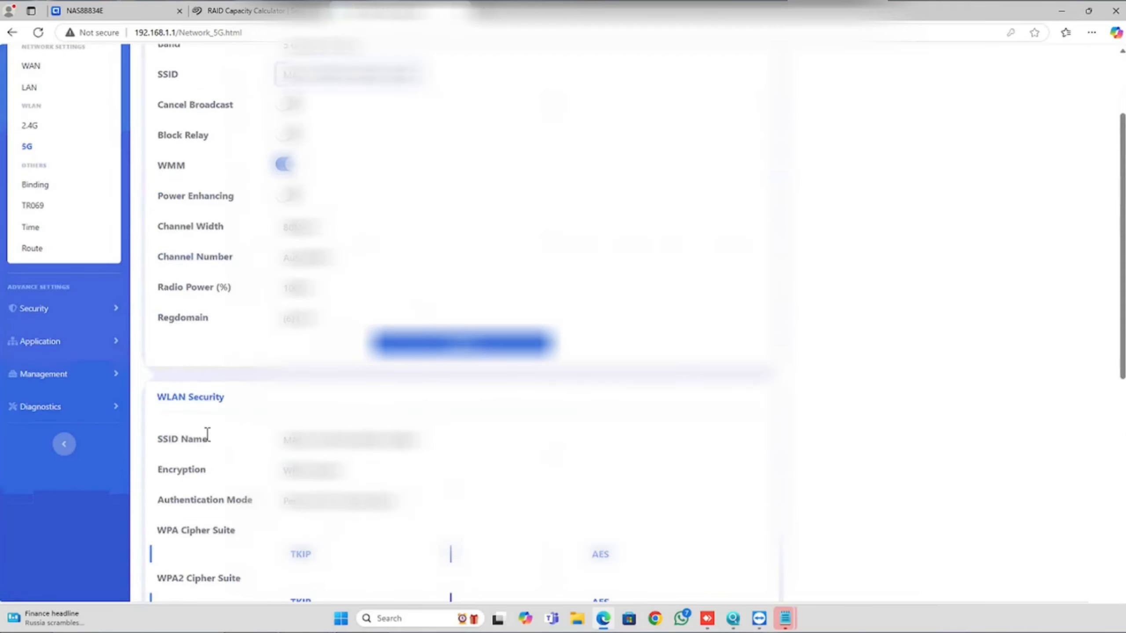
Step: Look through the Security and Application options and open the Advance NAT settings
click(32, 309)
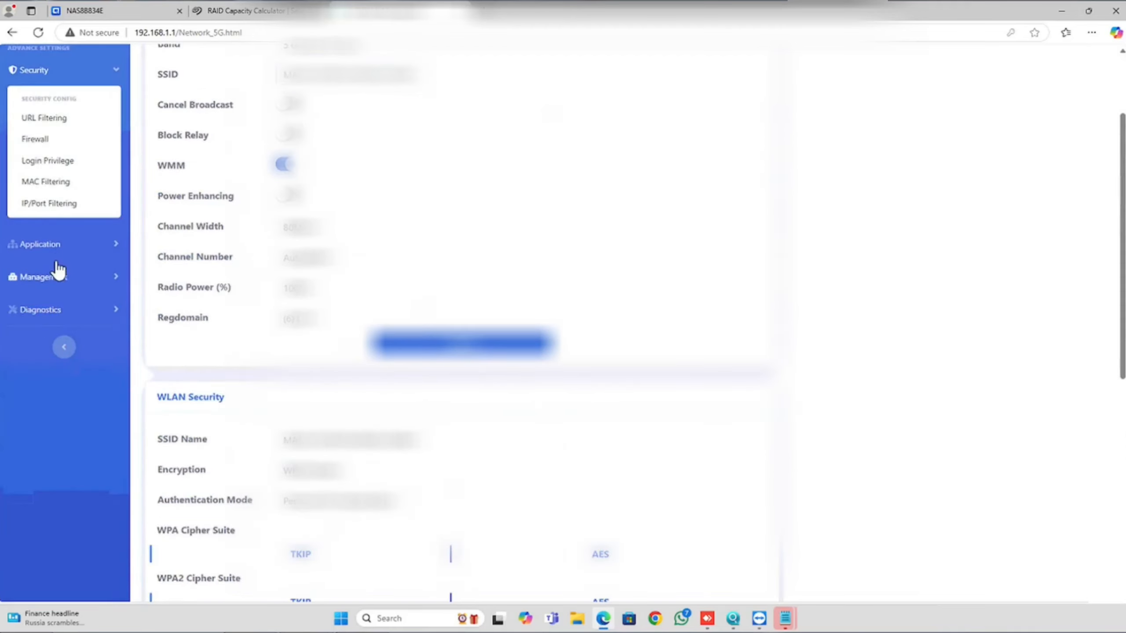
click(54, 245)
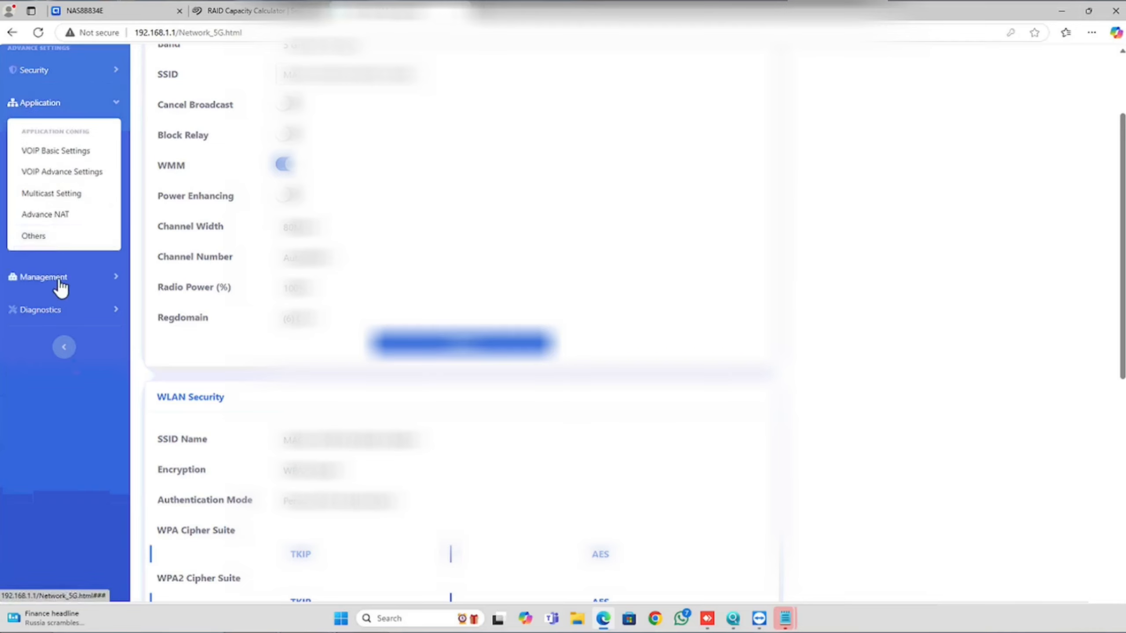
click(46, 214)
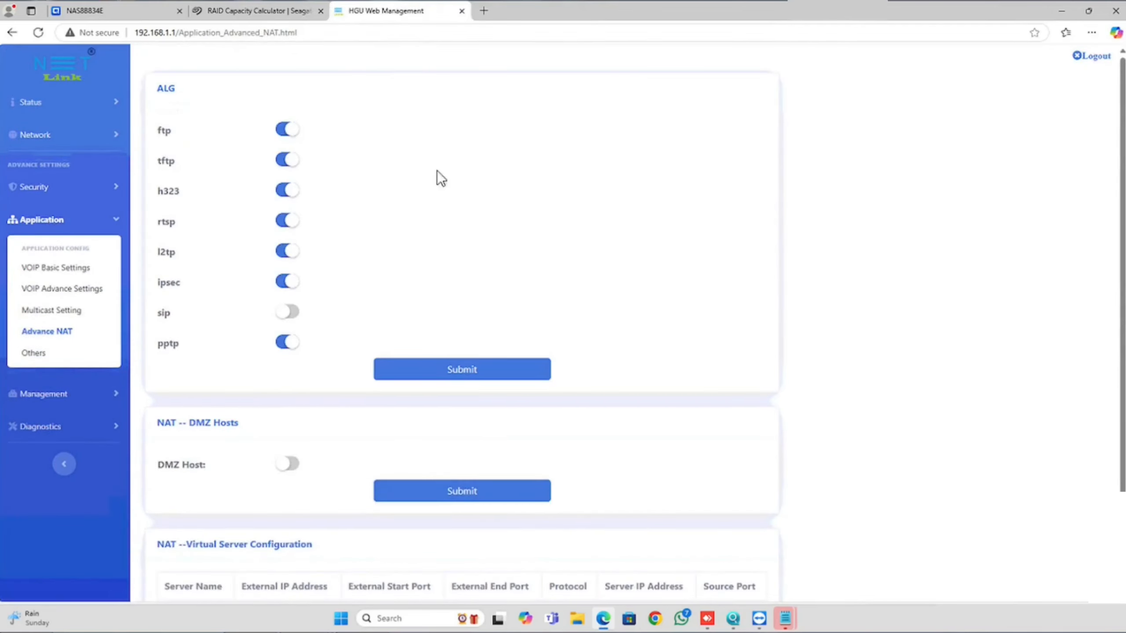
Step: Enable the DMZ host with IP address 192.168.1.250 and submit the DMZ settings
scroll(439, 182, down, 1)
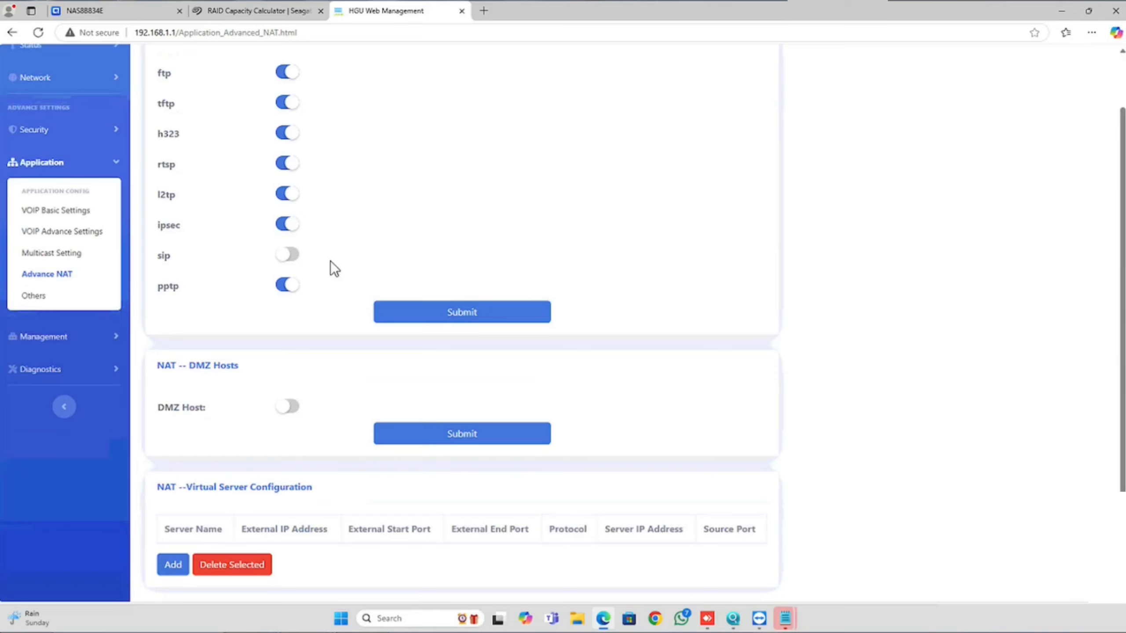
click(292, 408)
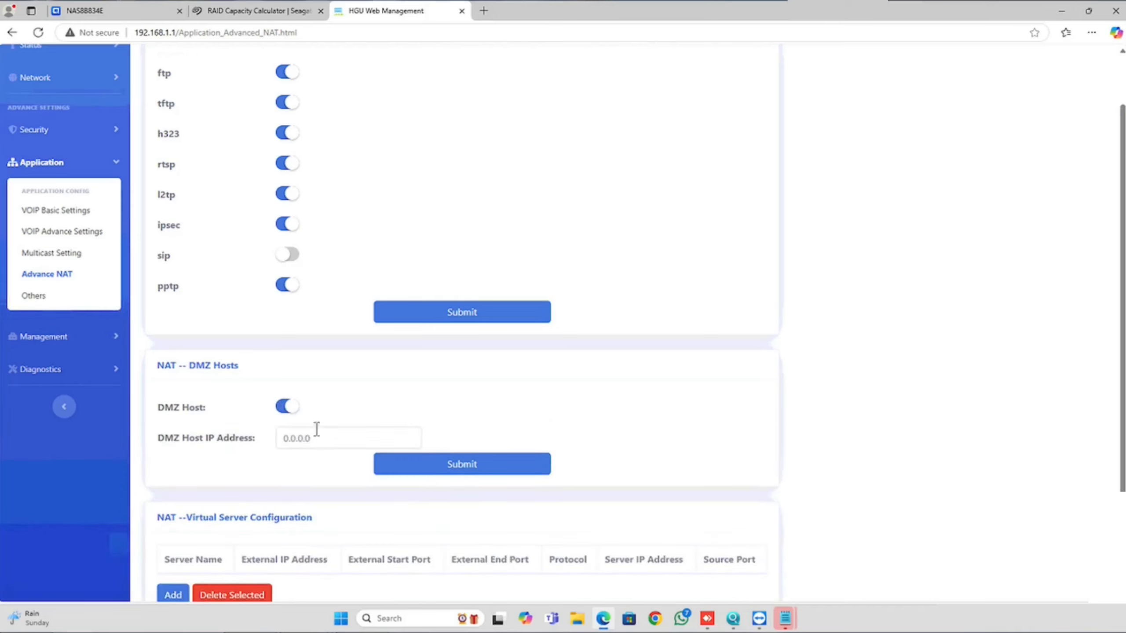
drag(316, 432, 259, 446)
text(192.168)
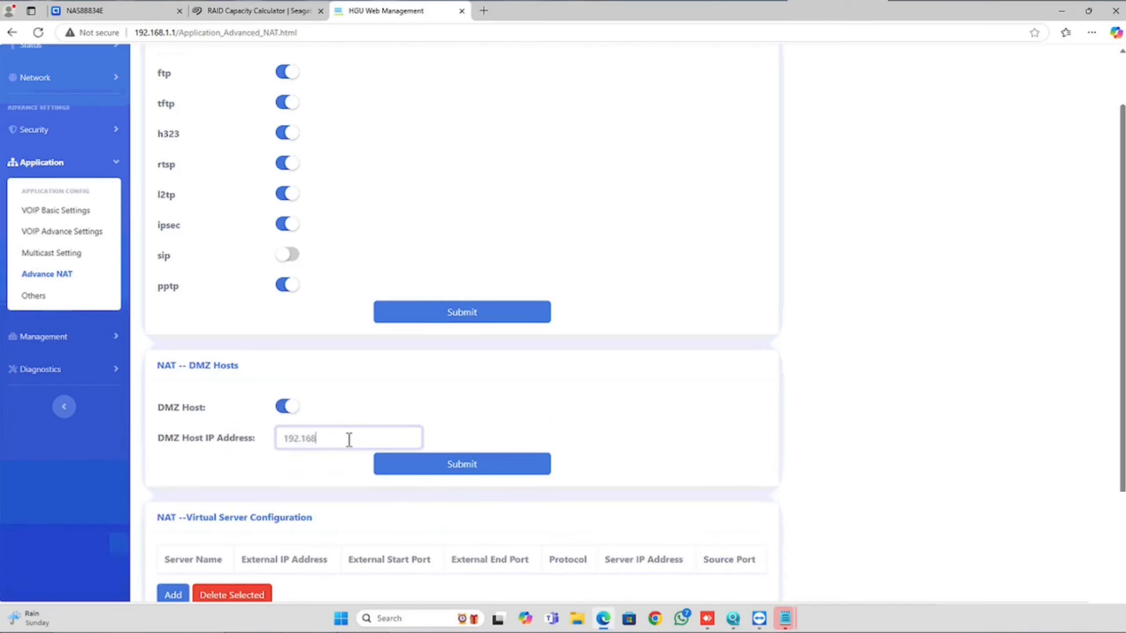
text(.1.250)
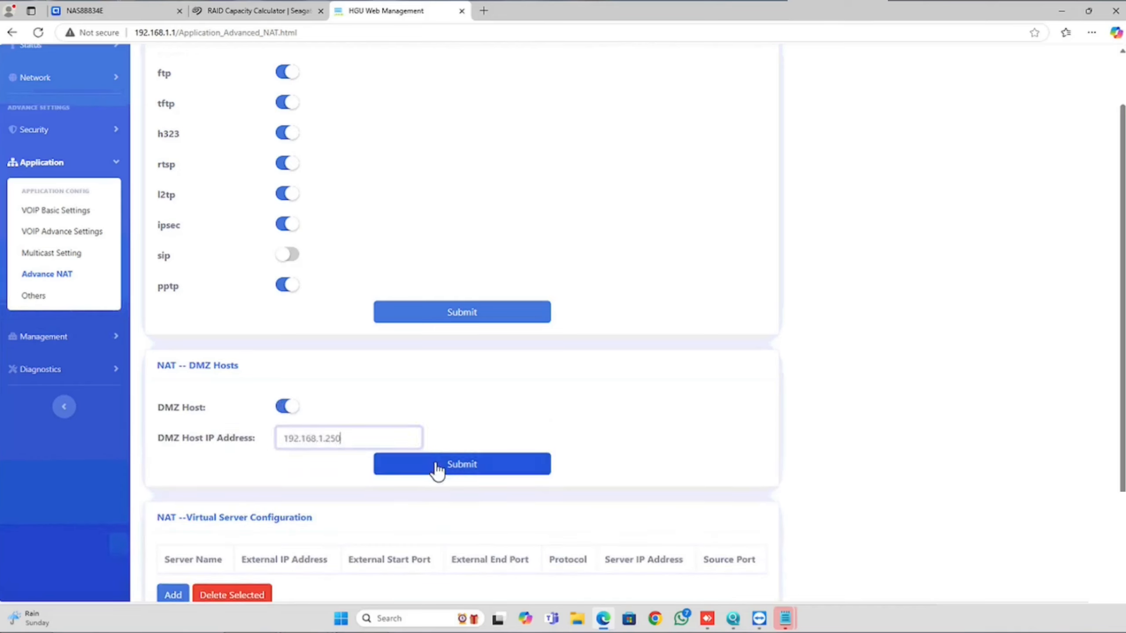
click(437, 472)
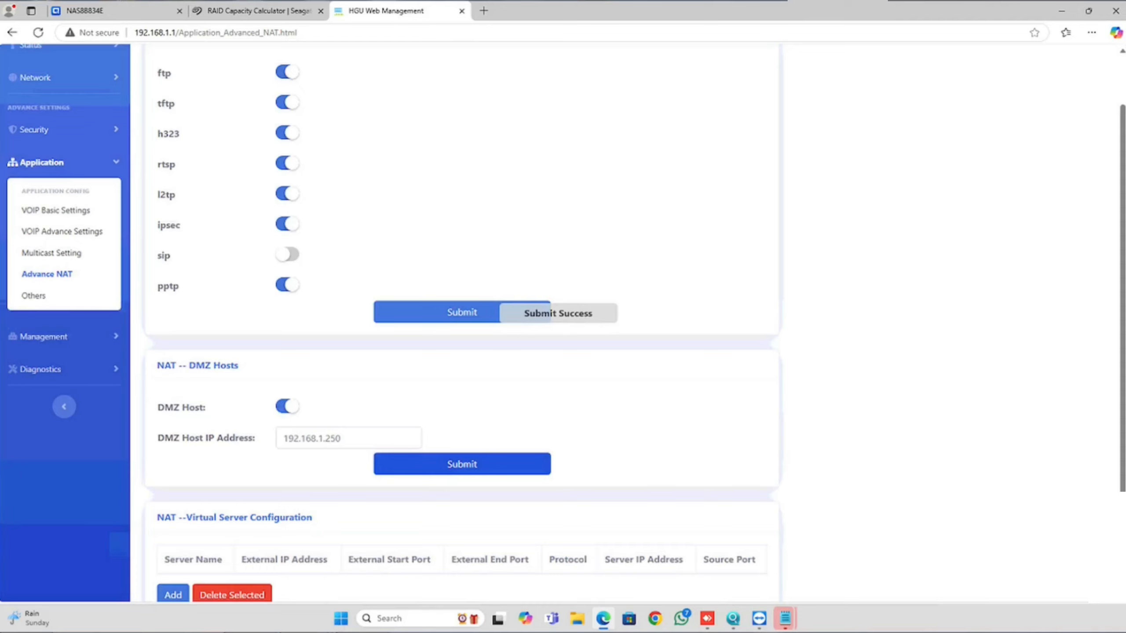
Step: Disable the DMZ host and submit the change
click(283, 408)
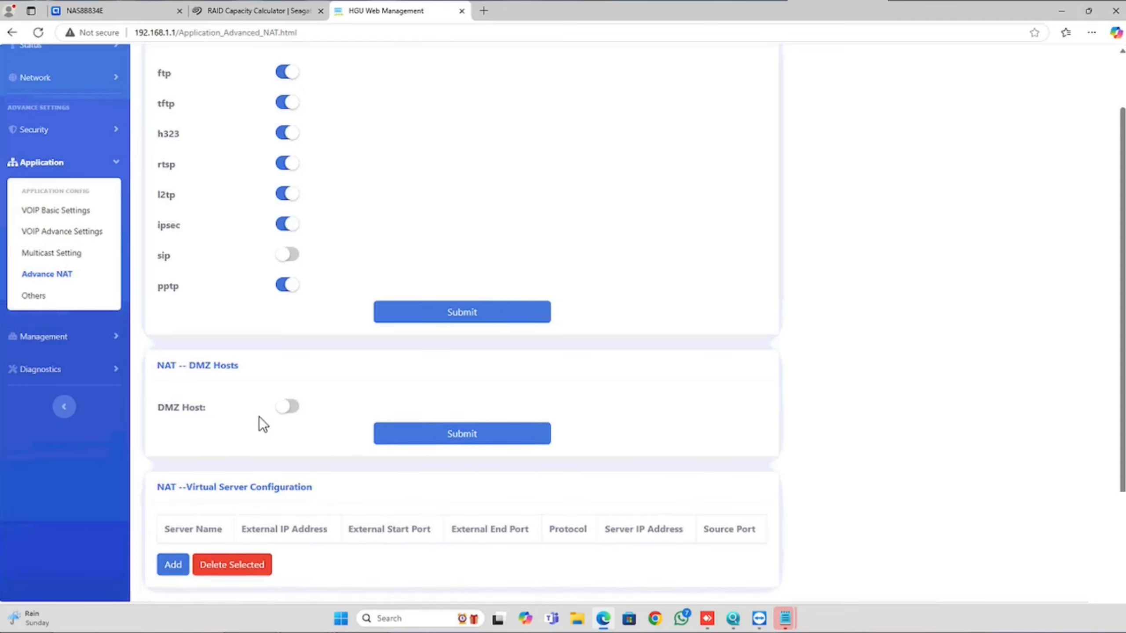
click(444, 438)
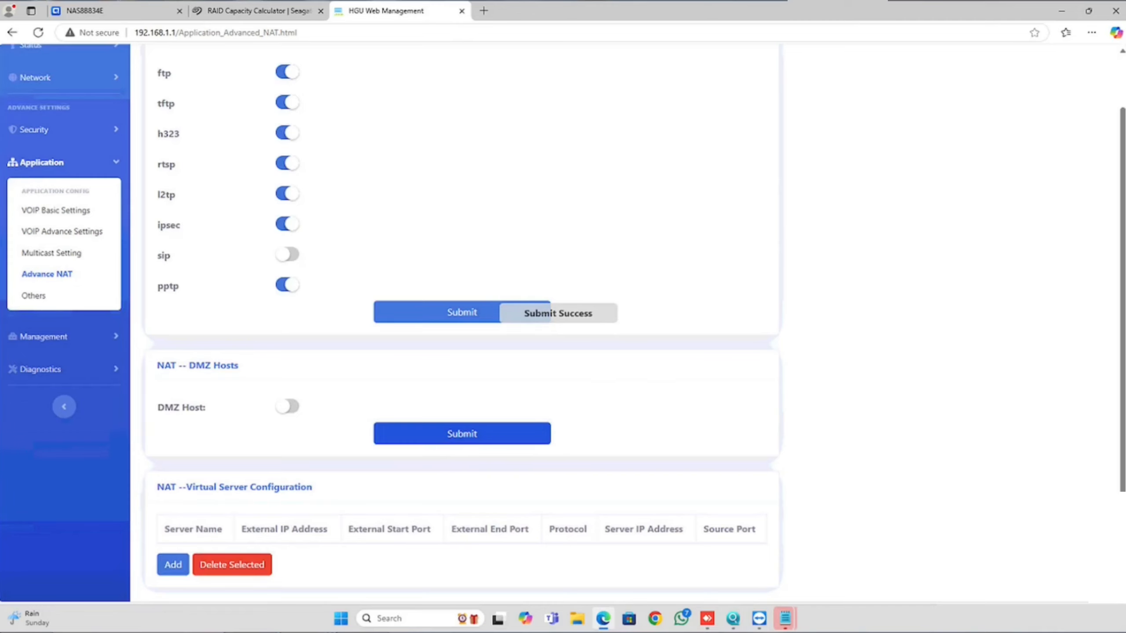
Step: Start a new NAT virtual server named "test" with external start and end ports both 3389, leaving the external IP address blank
click(171, 564)
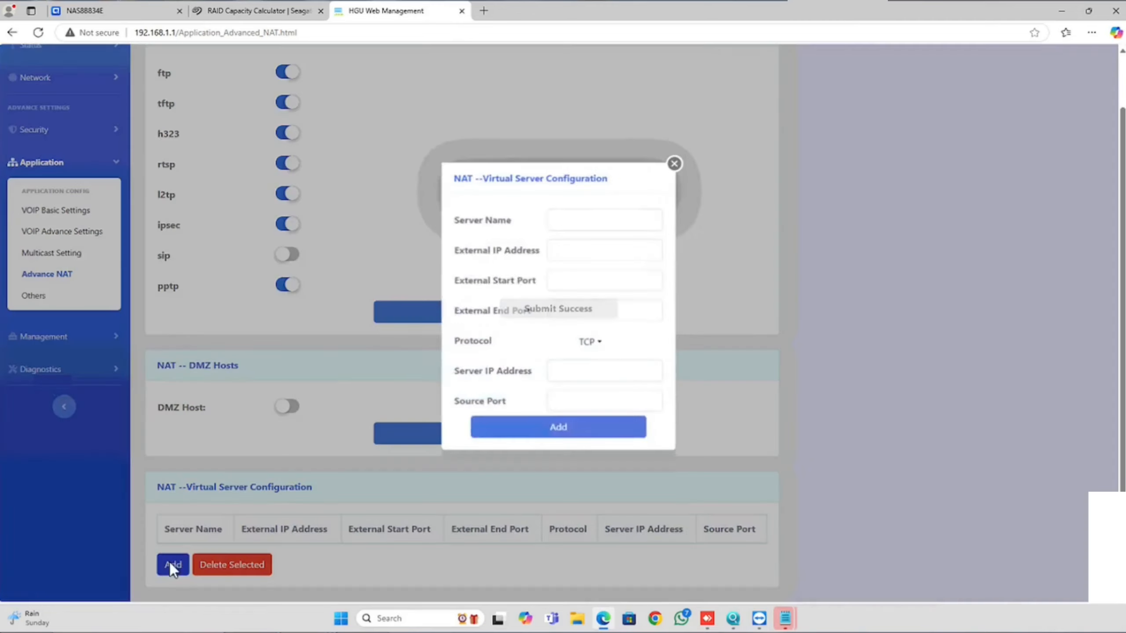
click(573, 220)
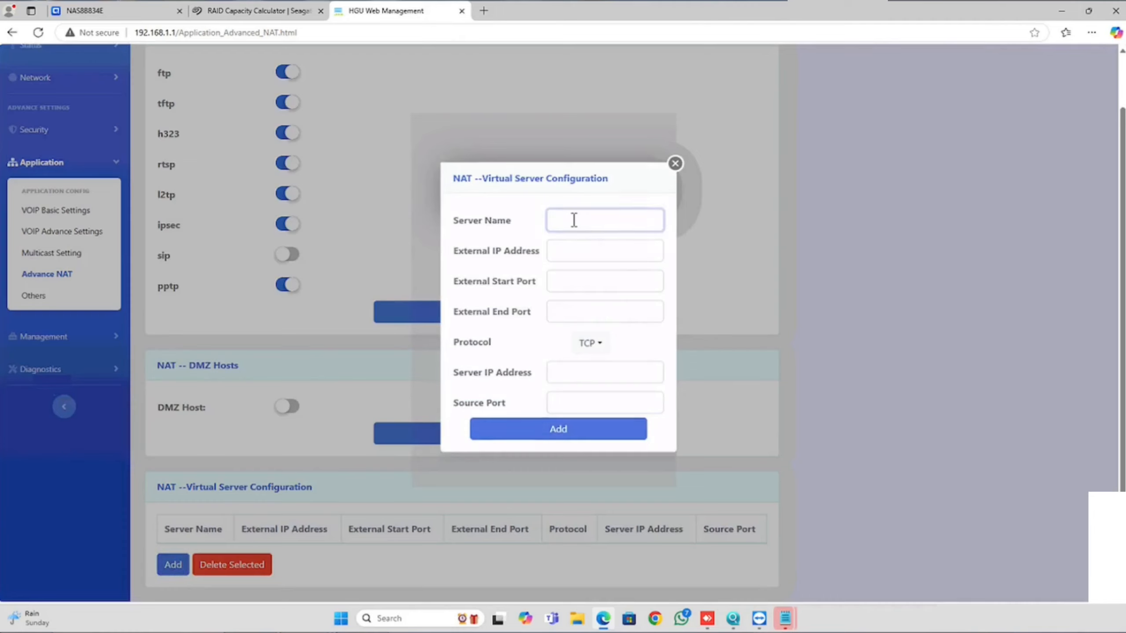
text(test)
key(Tab)
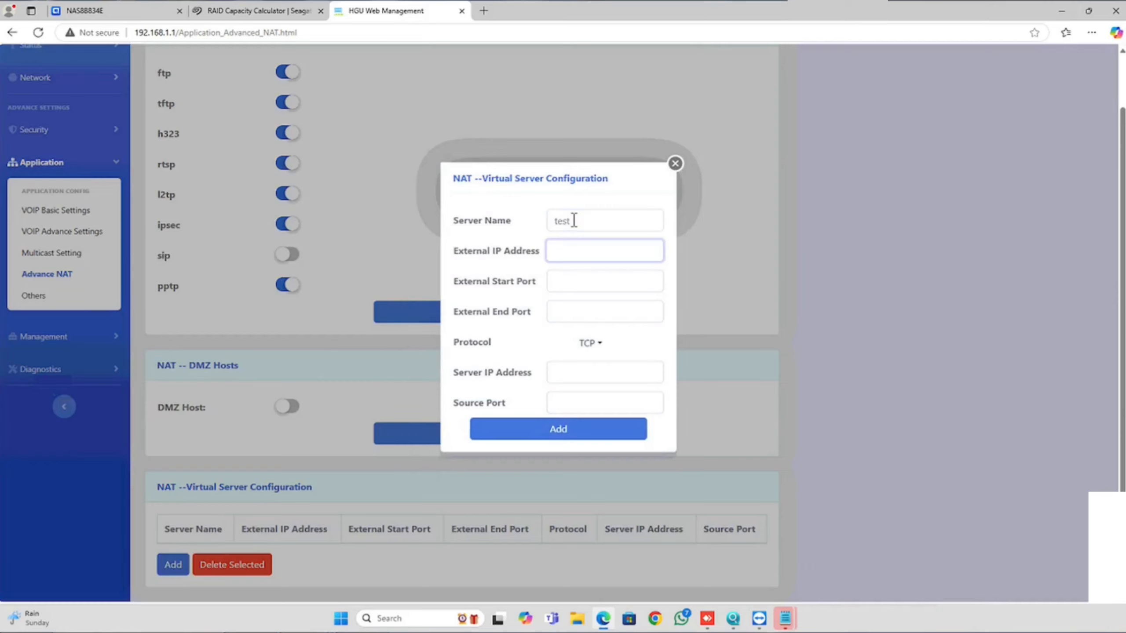
key(Tab)
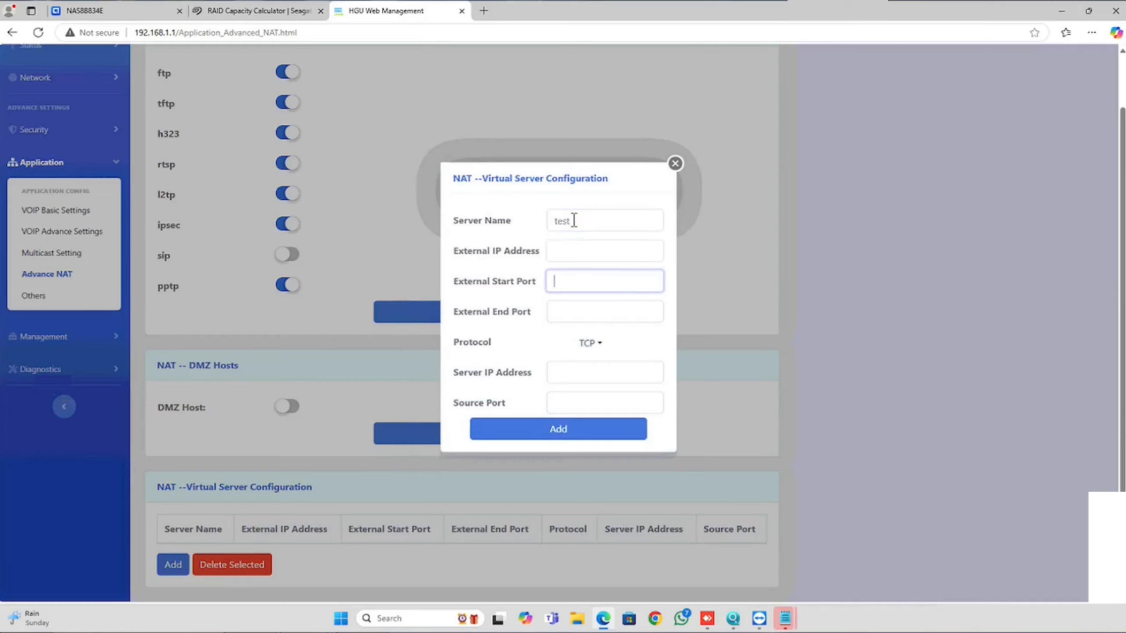
text(3389)
key(Tab)
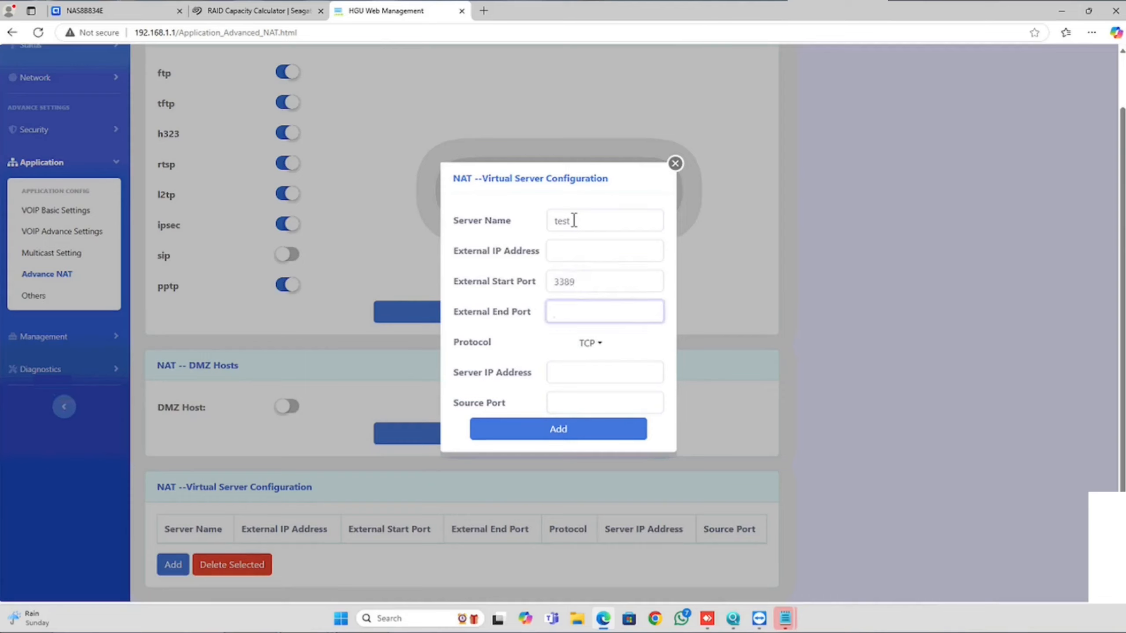
text(3389)
key(Tab)
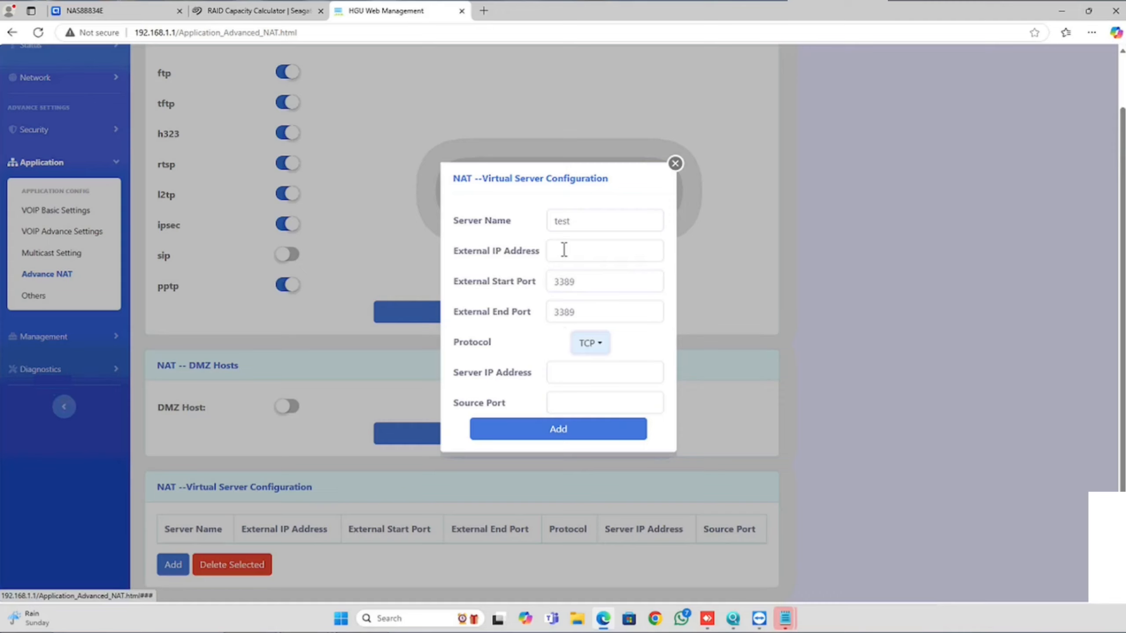
Step: Set the virtual server's protocol to TCP, server IP address to 192.168.1.250 and source port to 3389
click(586, 346)
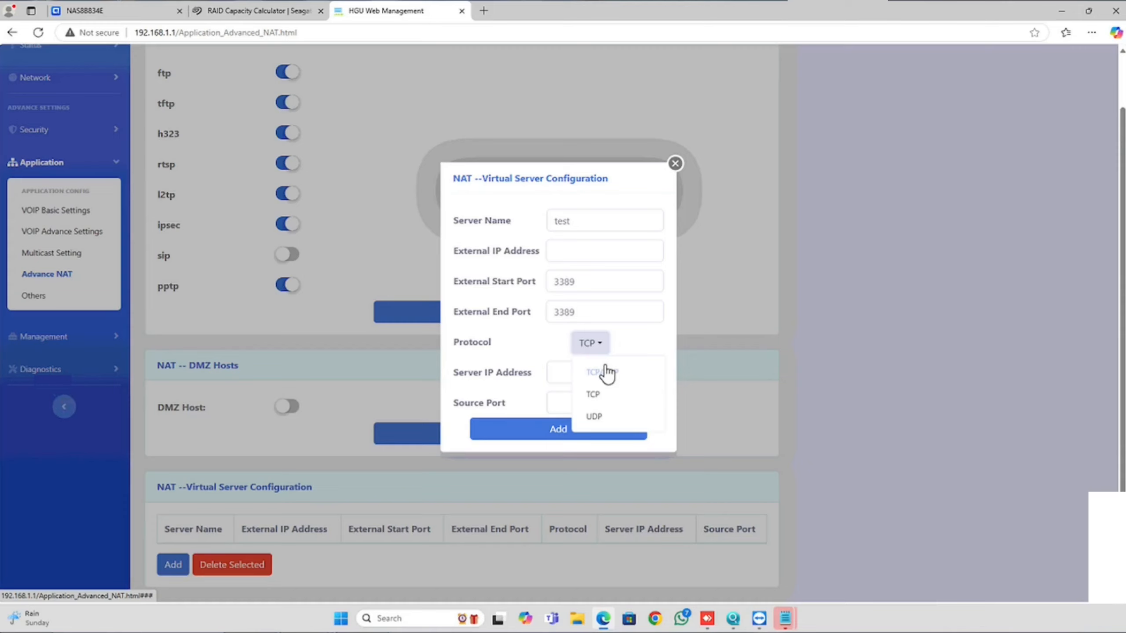
click(594, 394)
click(568, 374)
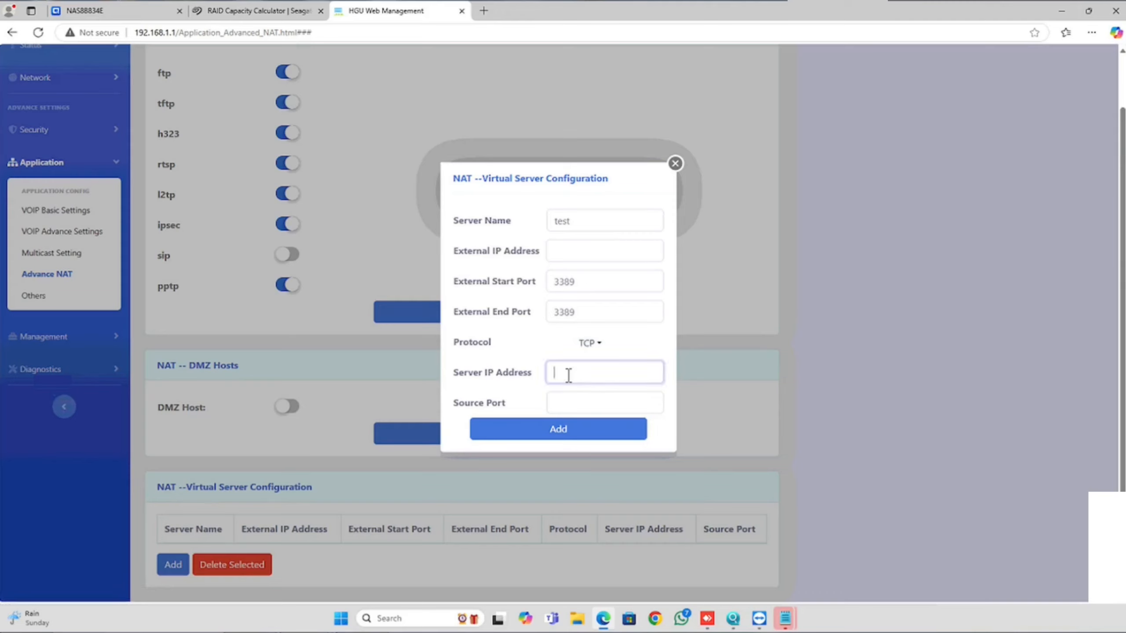
text(192.168.1.250)
key(Tab)
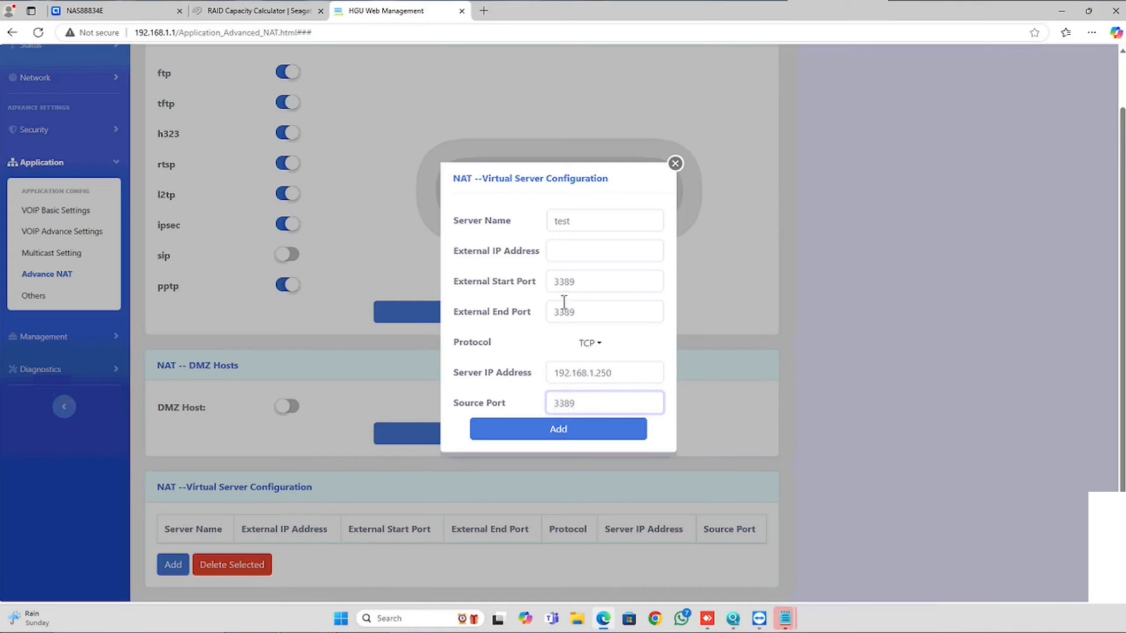
Step: Change the external end port to 3390 and add the virtual server entry
drag(564, 312, 630, 310)
text(90)
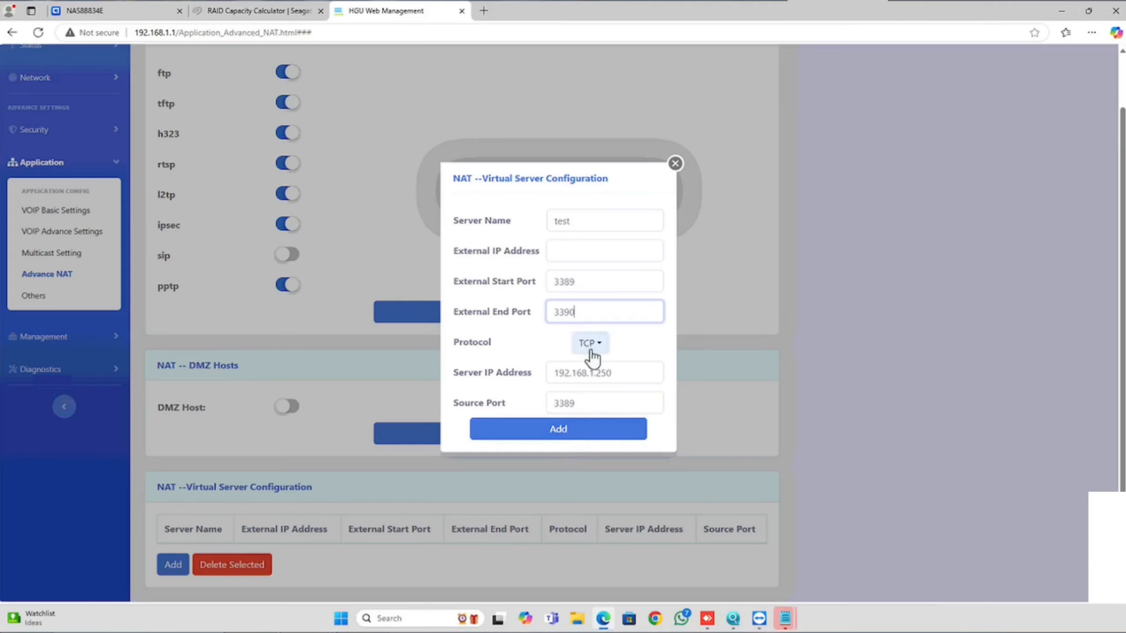
click(567, 433)
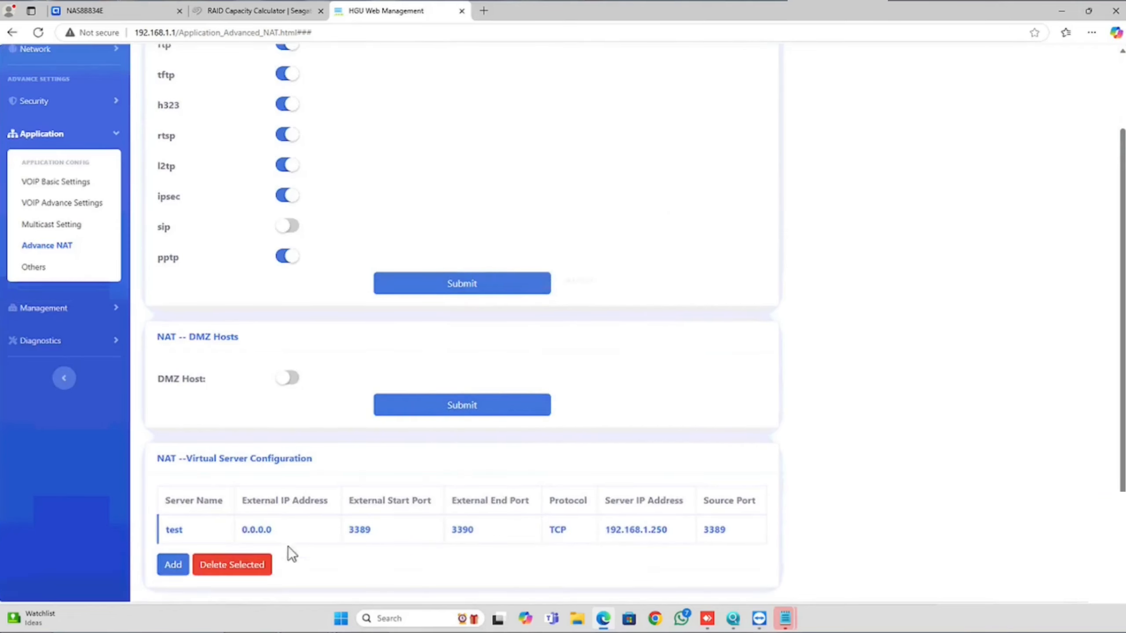
Step: Delete the "test" entry from the NAT virtual server list
click(250, 567)
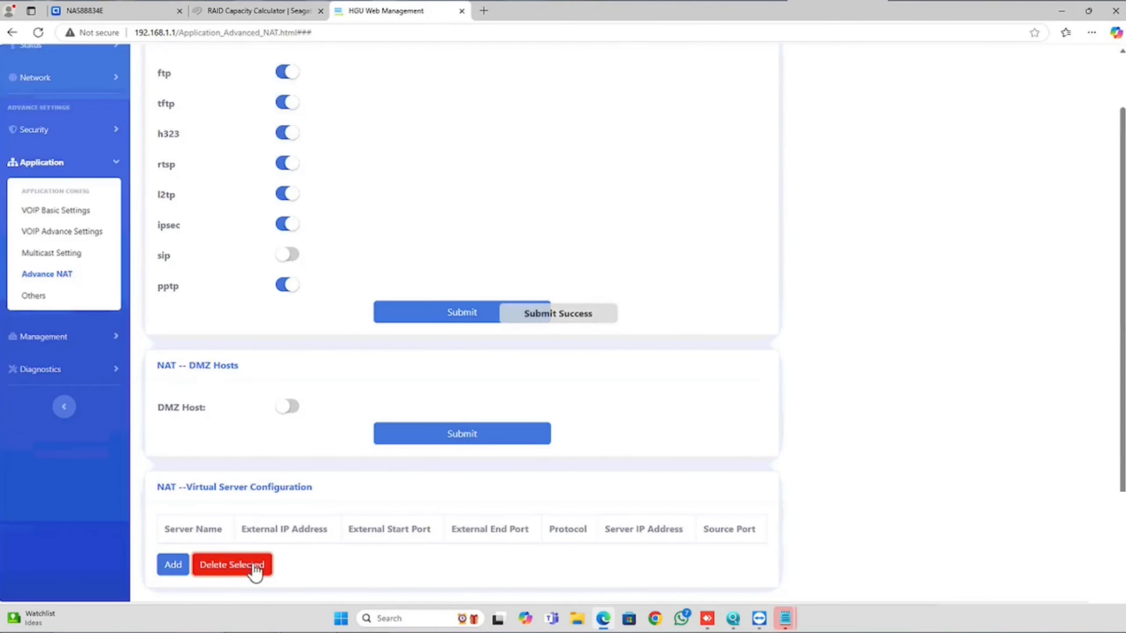
scroll(765, 373, up, 2)
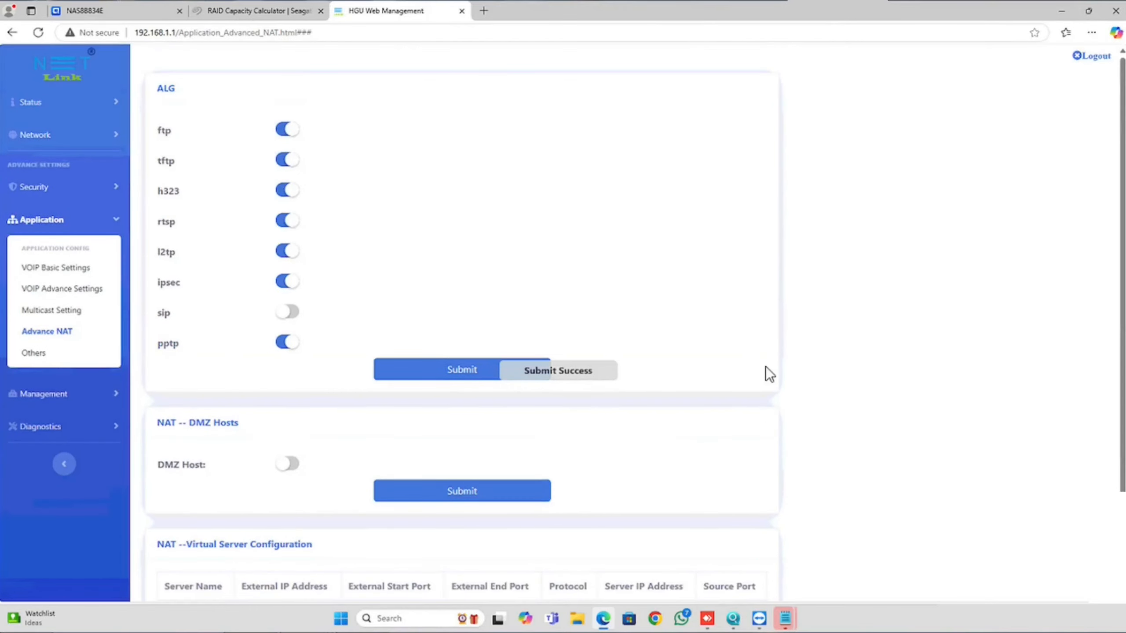